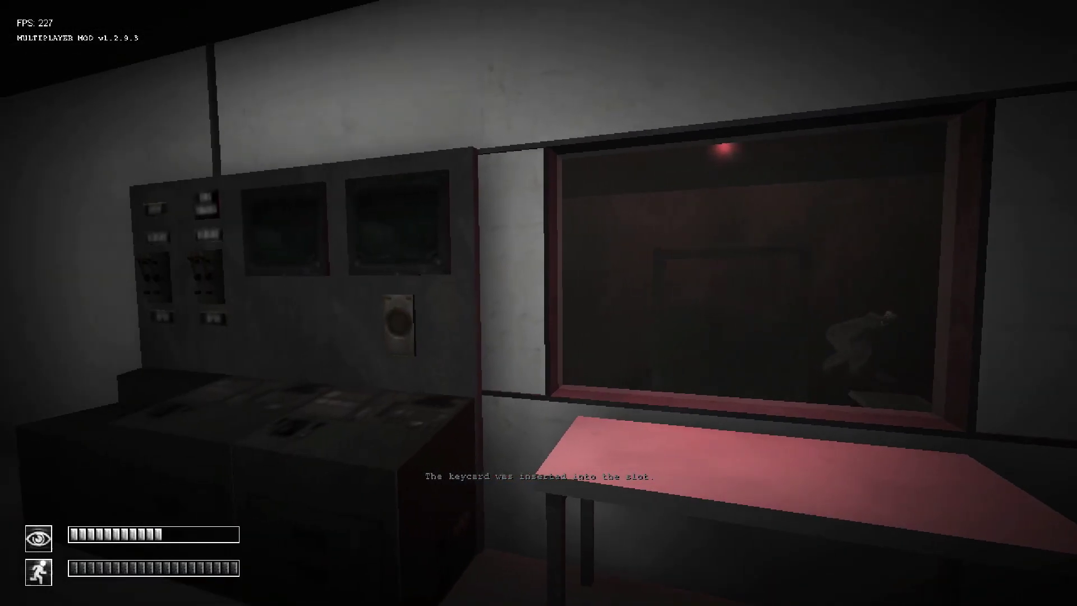
pyautogui.press('w')
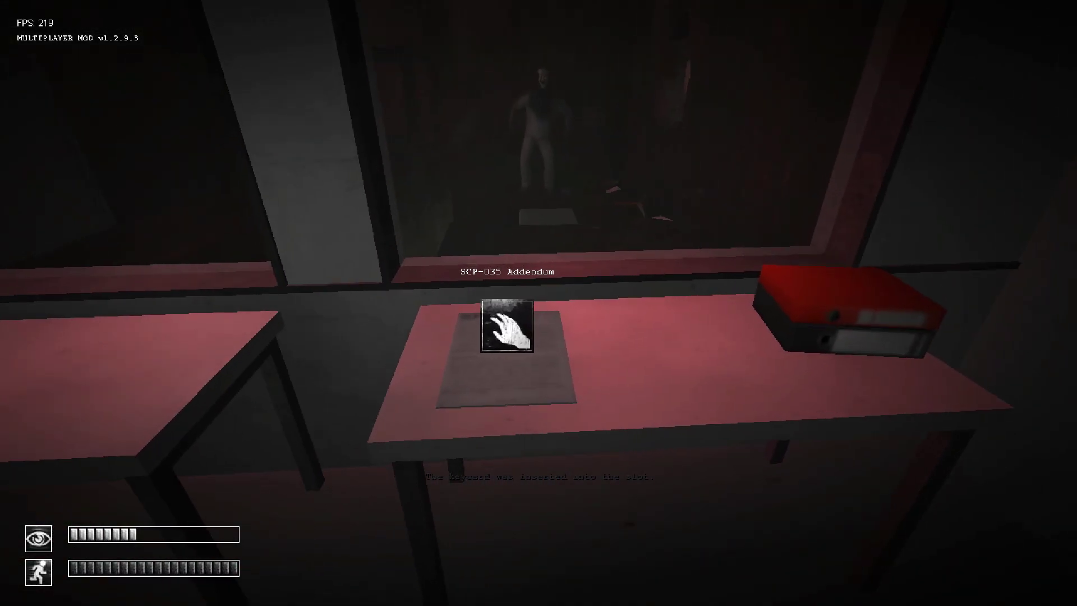
# Walk to the table by the window and pick up the SCP-035 Addendum.
pyautogui.click(506, 325)
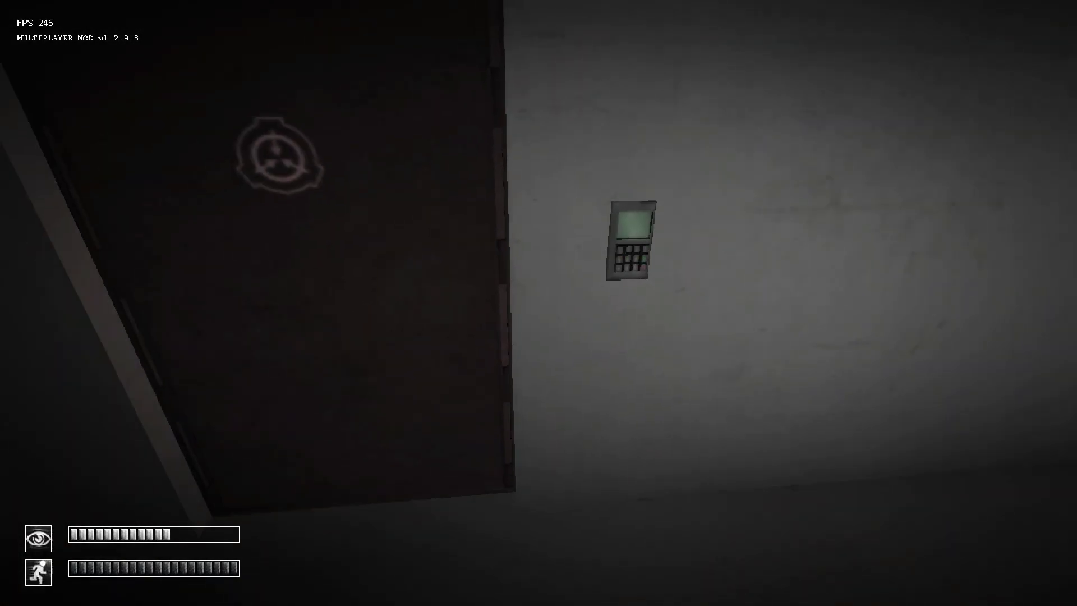
# View the SCP-035 Addendum from the inventory, showing addenda 035-08 and 035-09.
pyautogui.press('Tab')
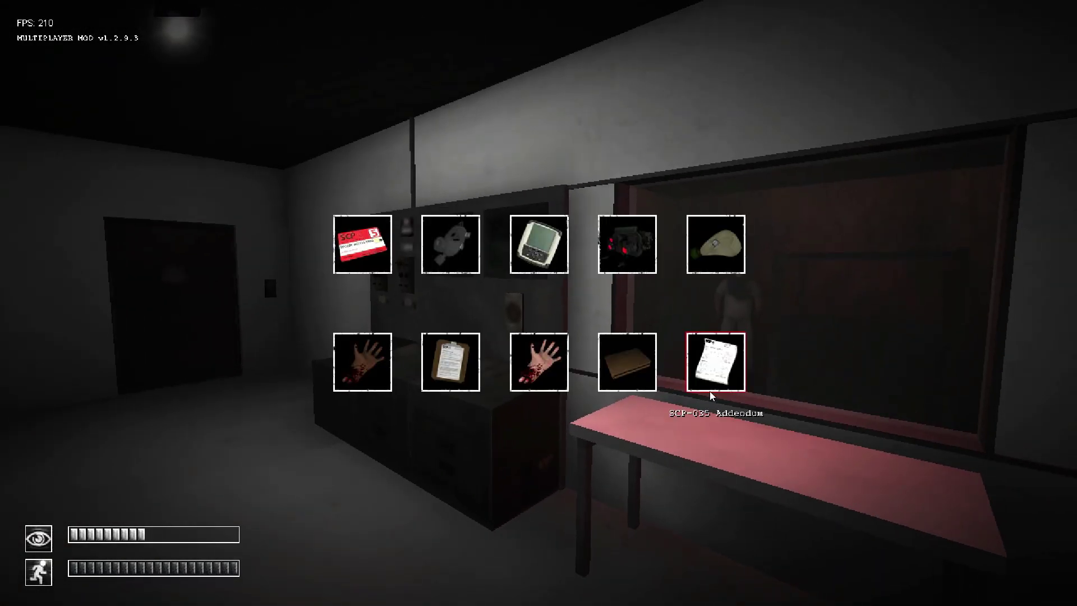
pyautogui.click(714, 362)
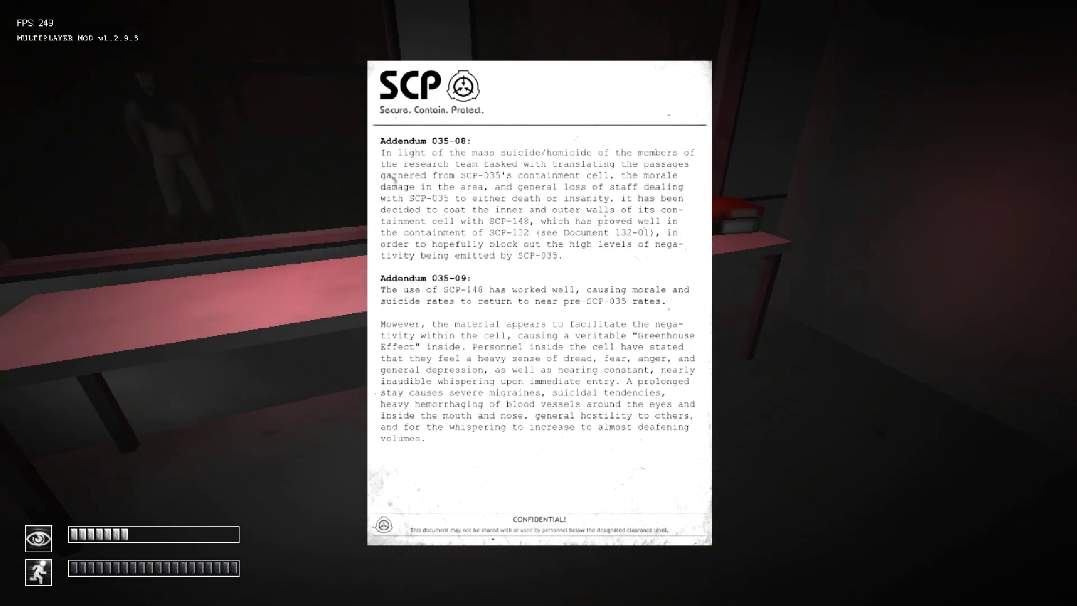
pyautogui.press('space')
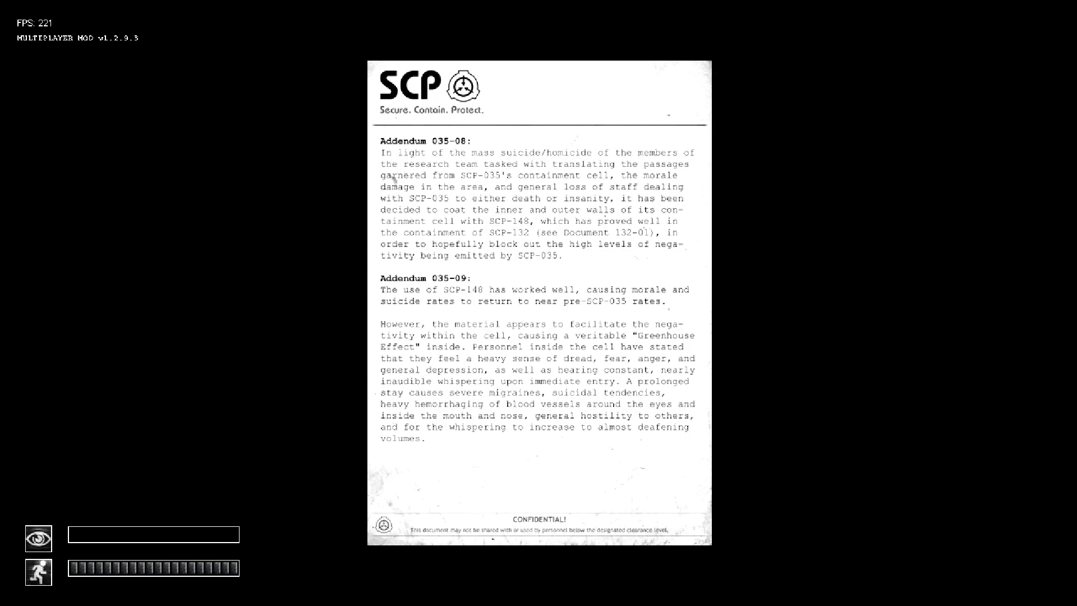
pyautogui.rightClick(539, 303)
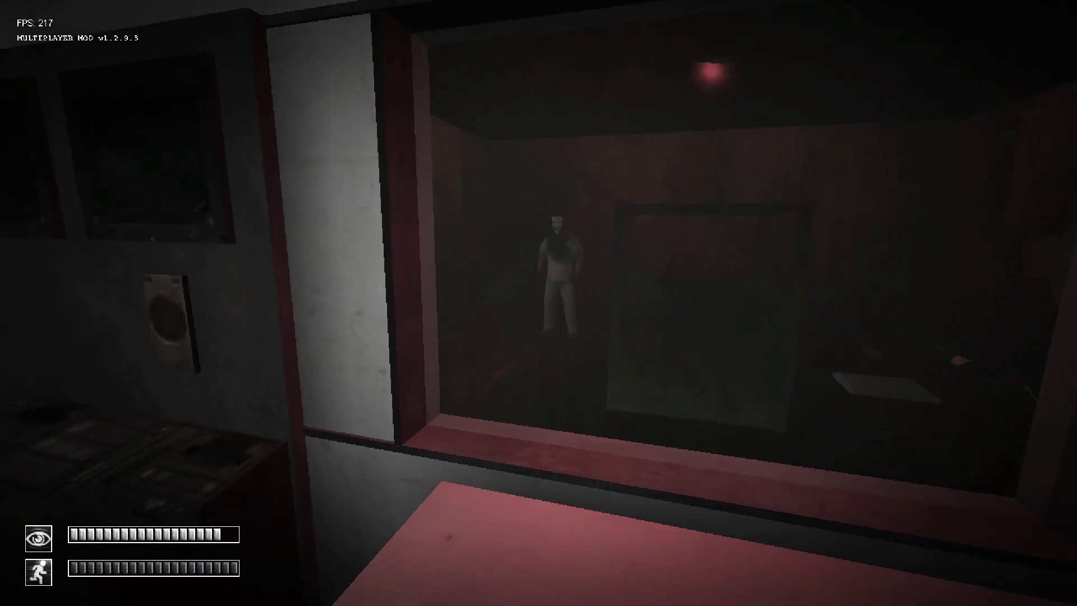
pyautogui.press('d')
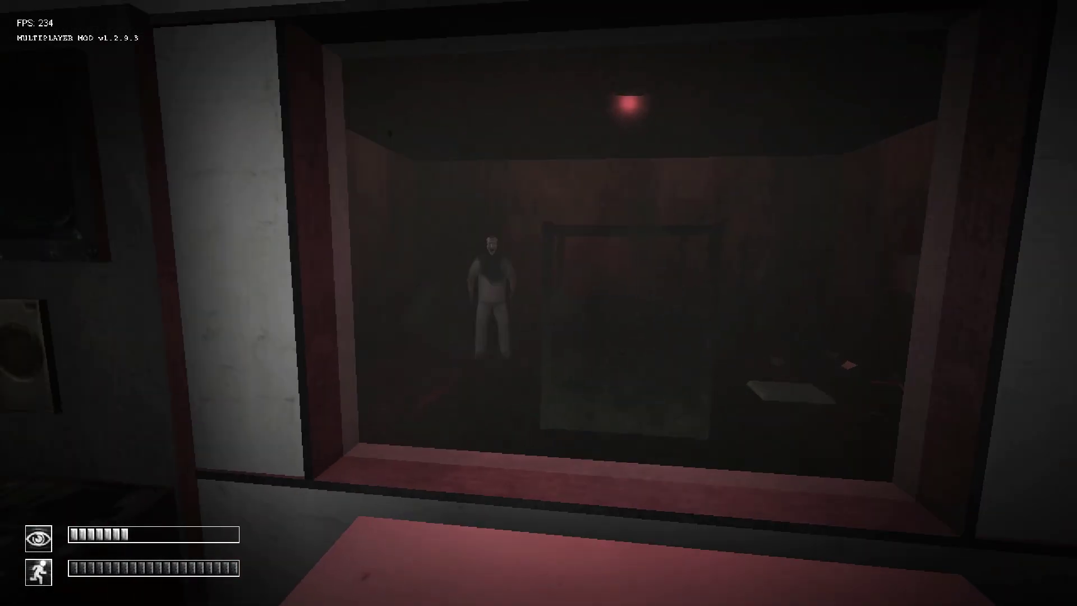
pyautogui.press('a')
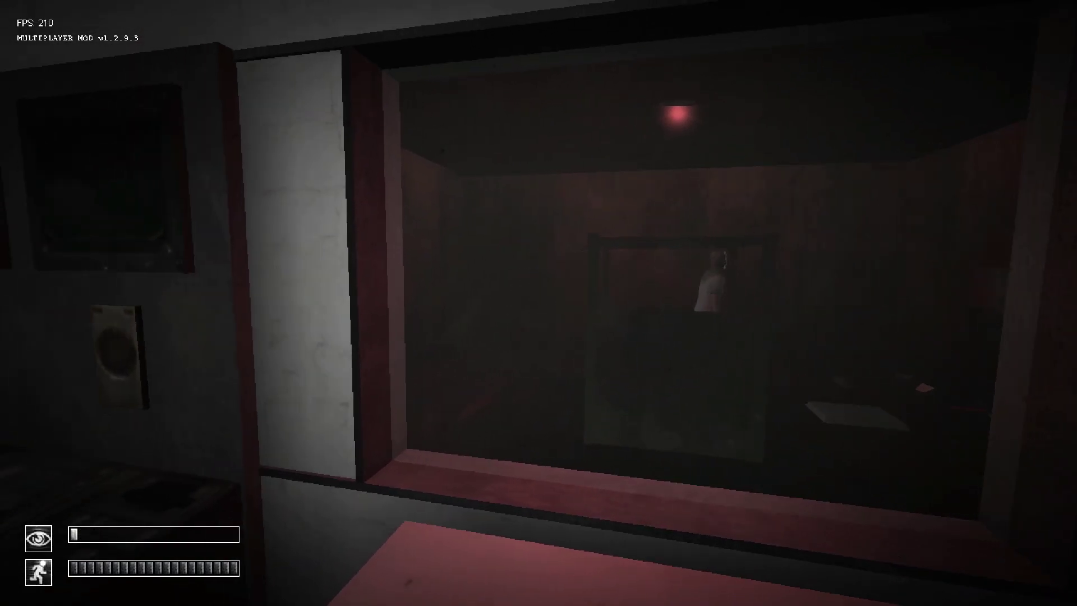
pyautogui.press('d')
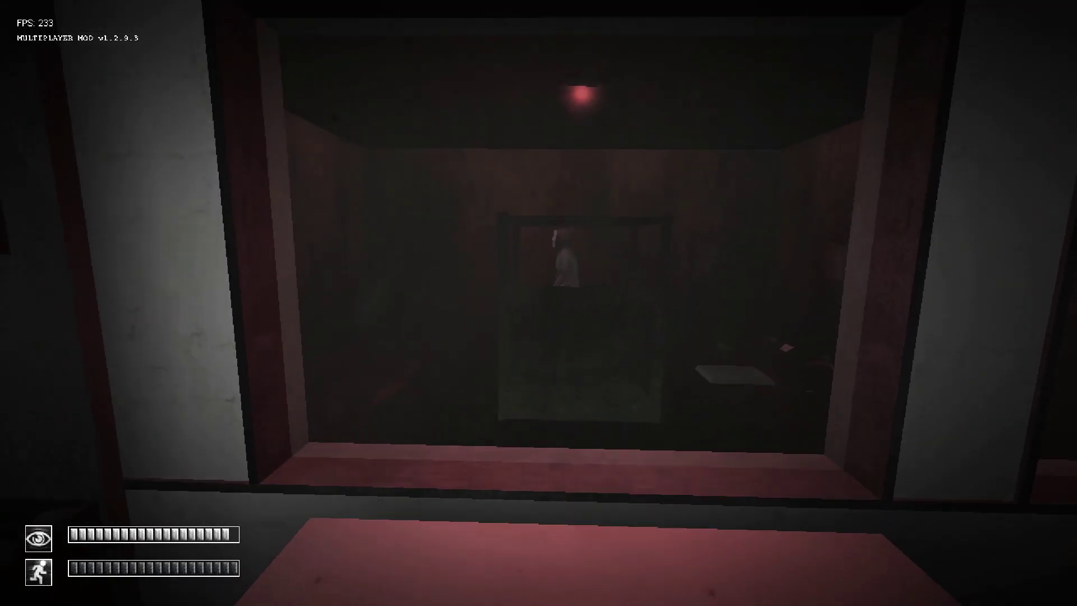
pyautogui.press('w')
pyautogui.press('a')
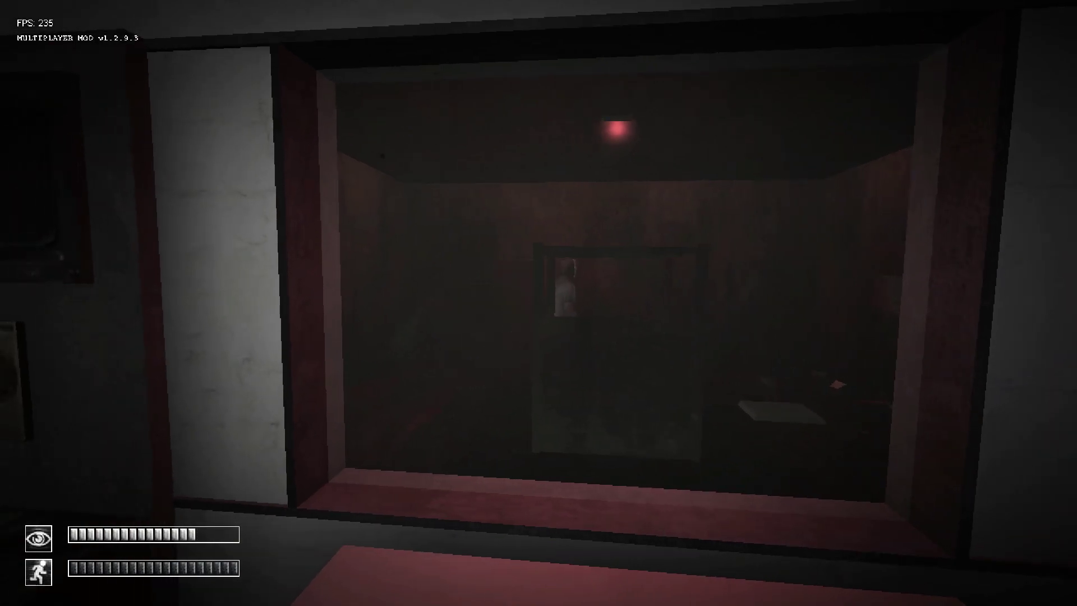
pyautogui.press('d')
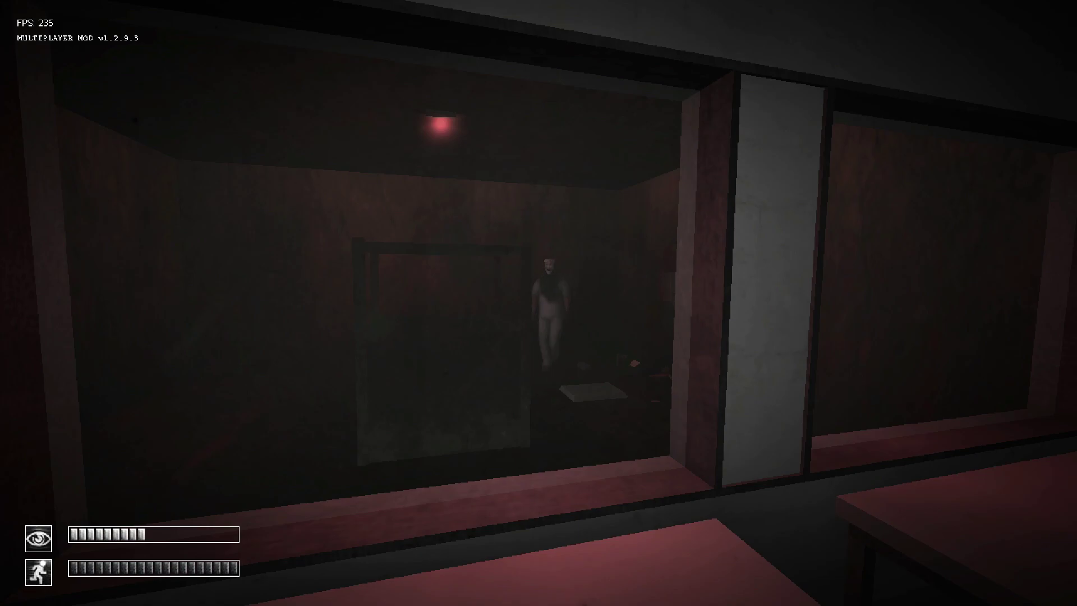
pyautogui.press('a')
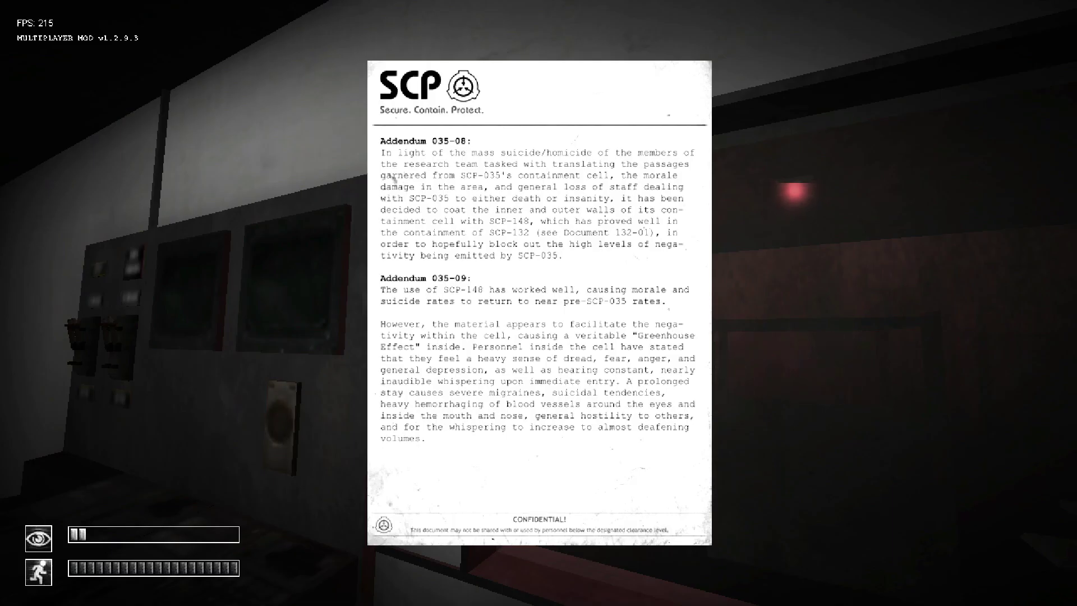
# Close the addendum and turn from the red-lit window to the door keypad.
pyautogui.rightClick(538, 303)
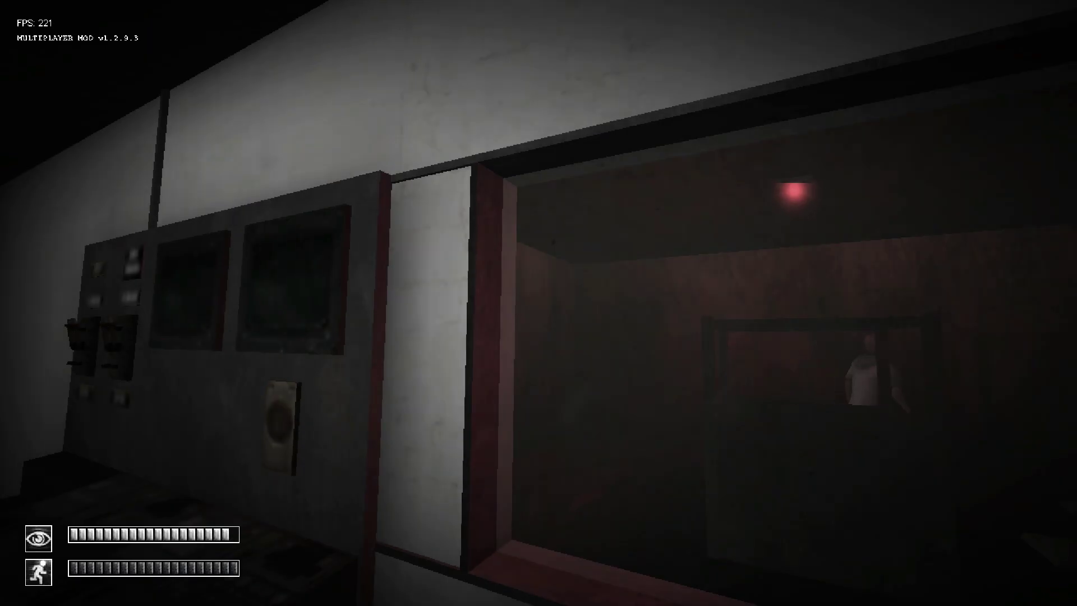
pyautogui.press('d')
pyautogui.press('d')
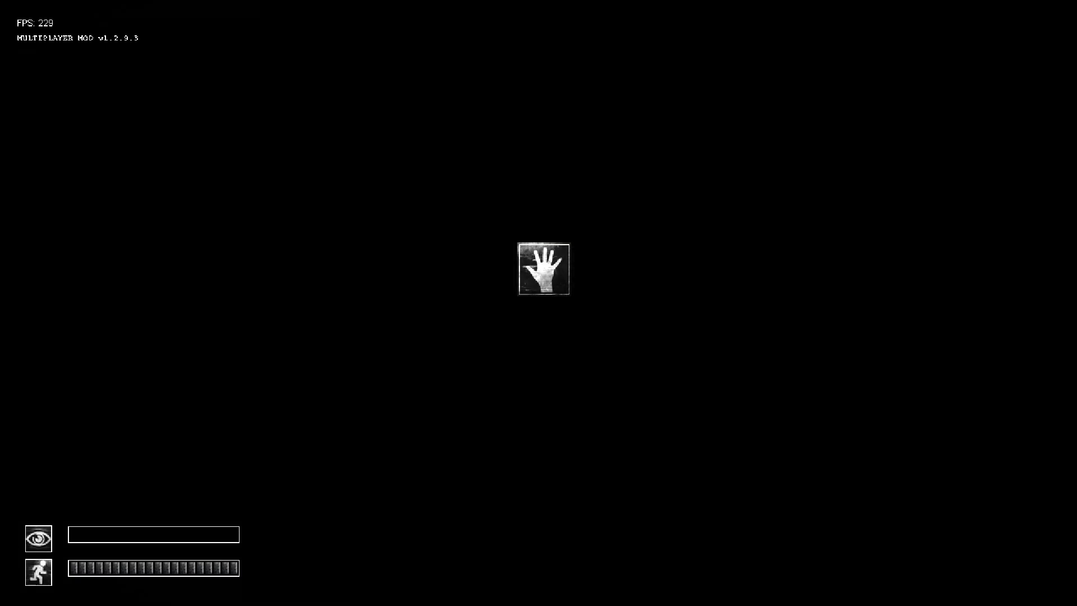
# Enter code 5731 on the keypad to open the storage room door.
pyautogui.click(539, 286)
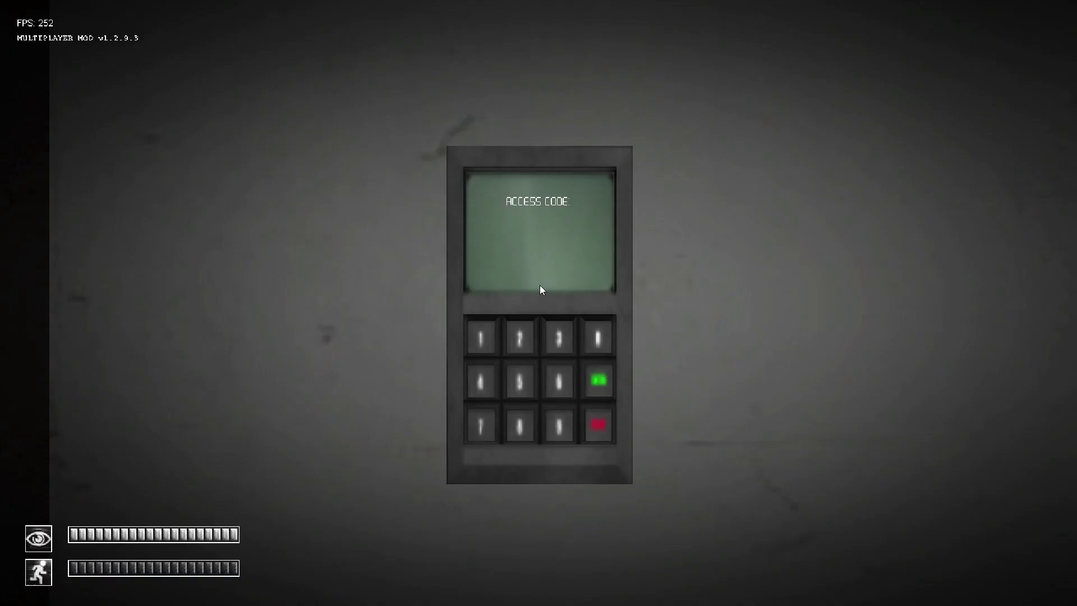
pyautogui.click(525, 387)
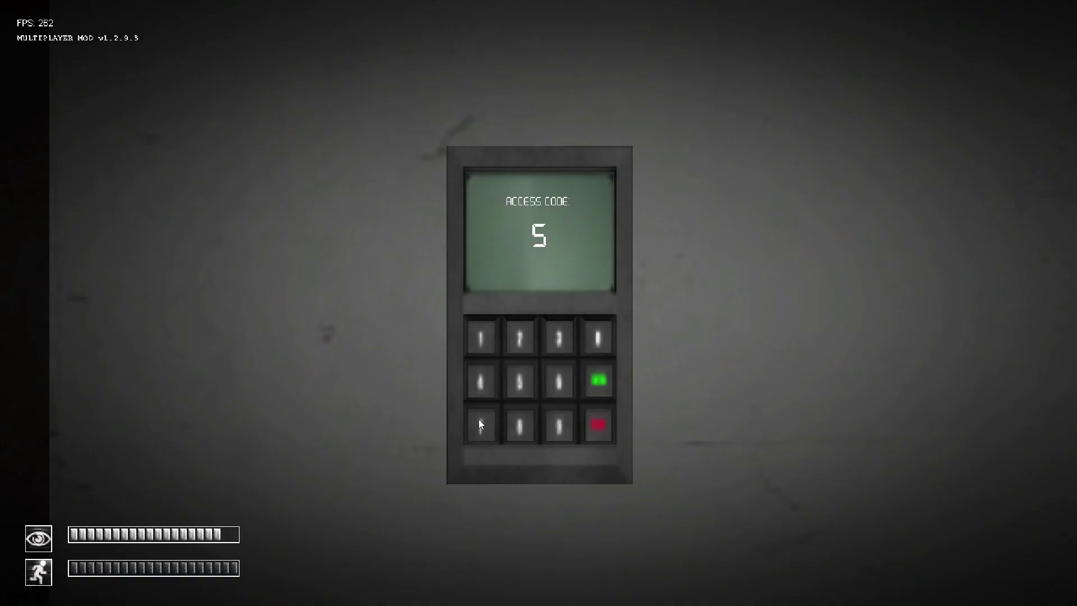
pyautogui.click(590, 381)
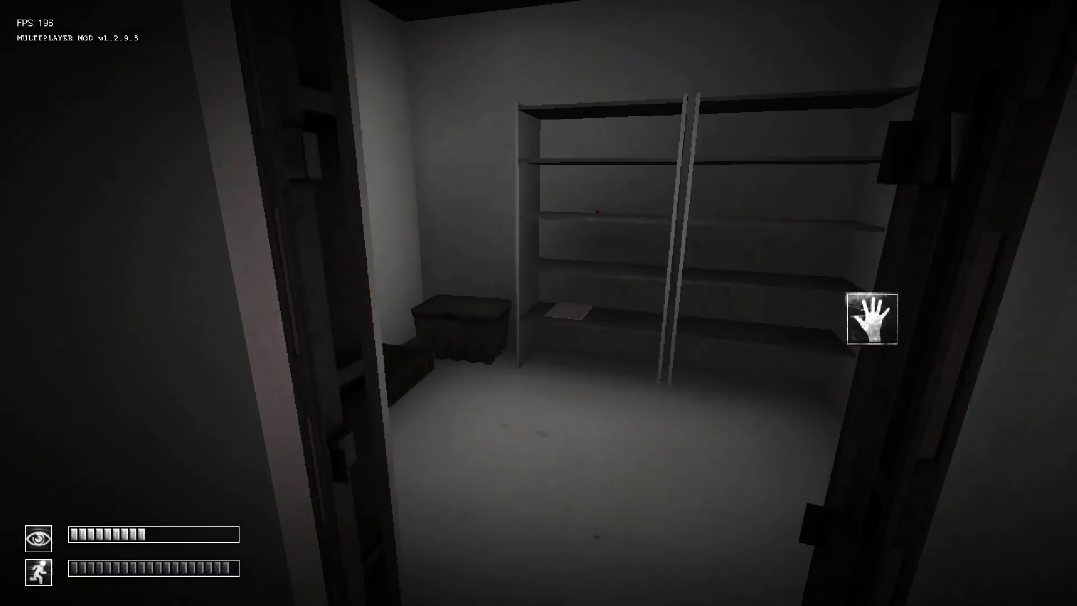
# Collect Document SCP-035 from the storage room, pass the Door/Gas Valves panel, approach the dark door.
pyautogui.press('w')
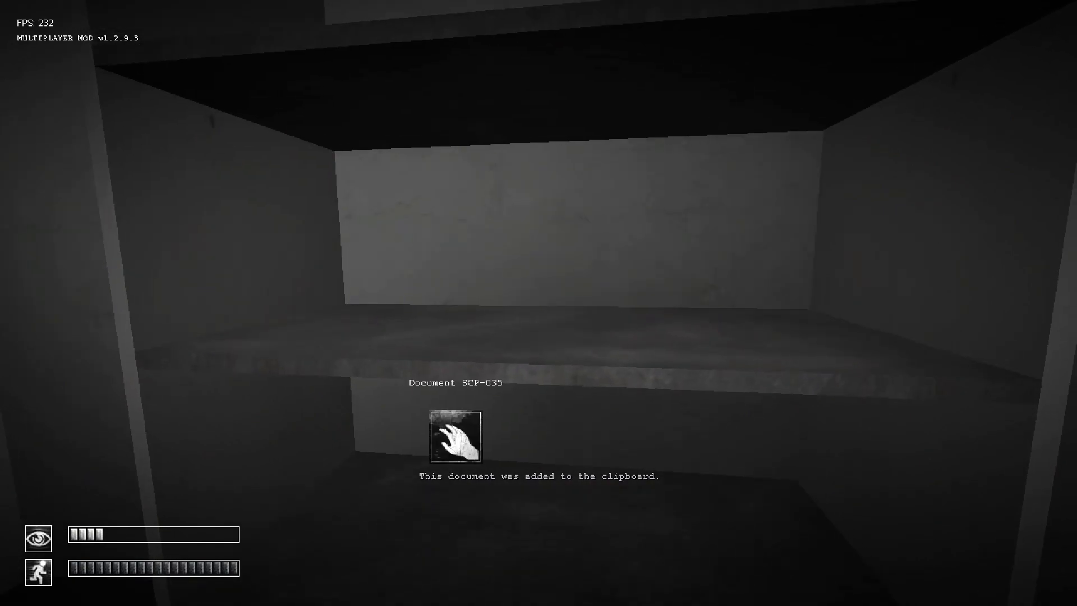
pyautogui.press('w')
pyautogui.press('w')
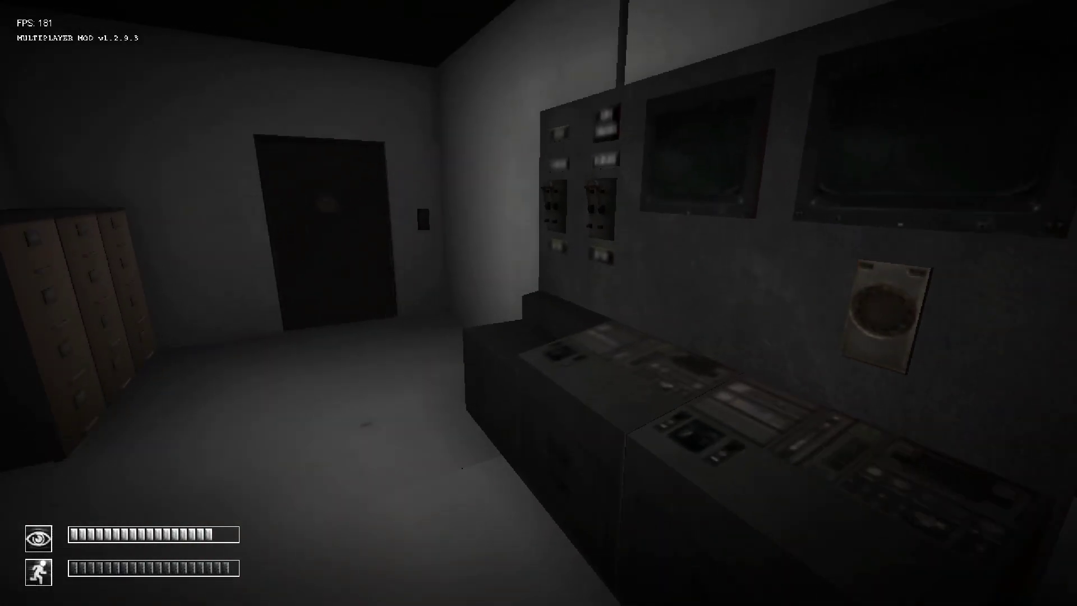
pyautogui.press('w')
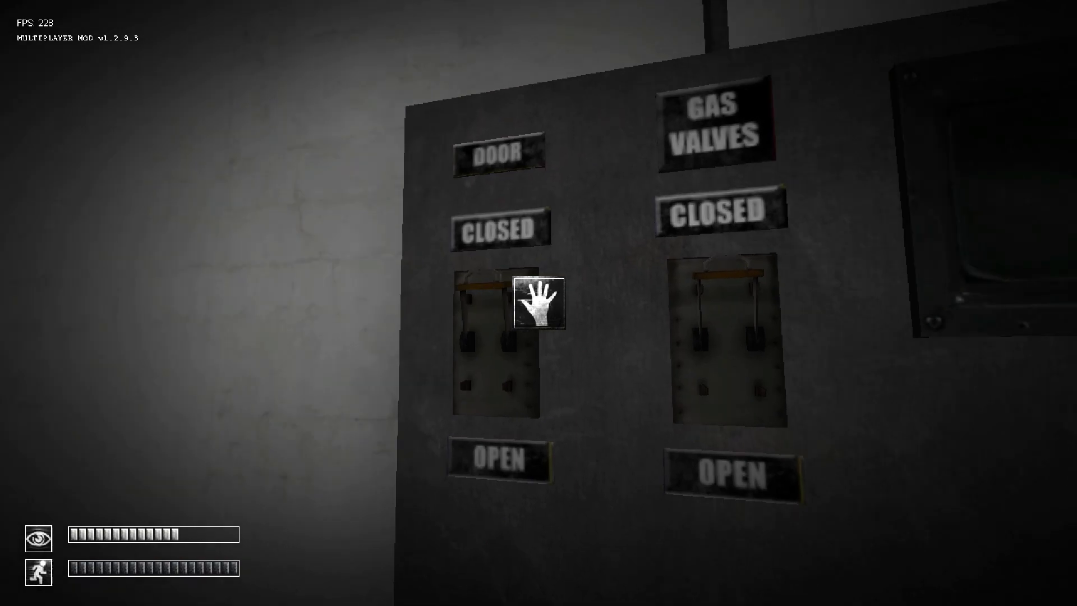
pyautogui.press('w')
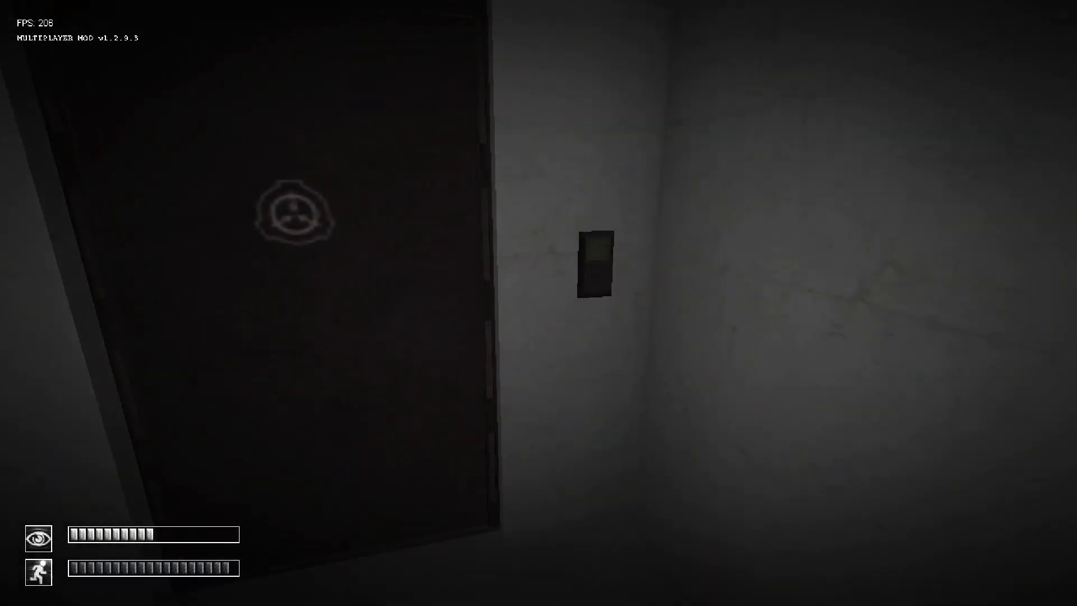